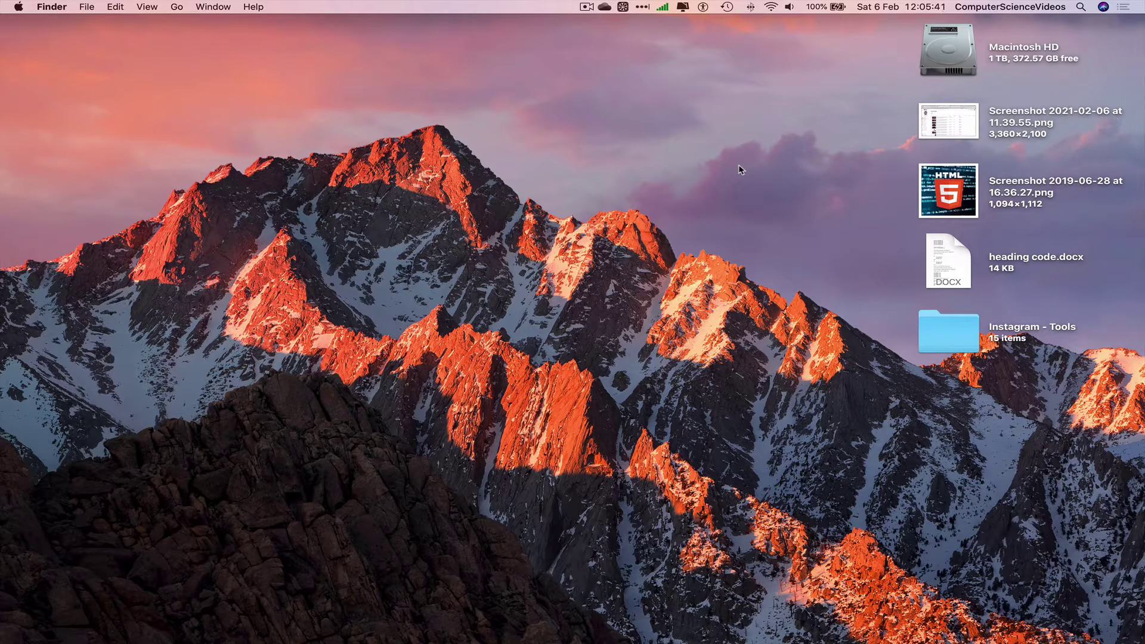
mouse_move(408, 640)
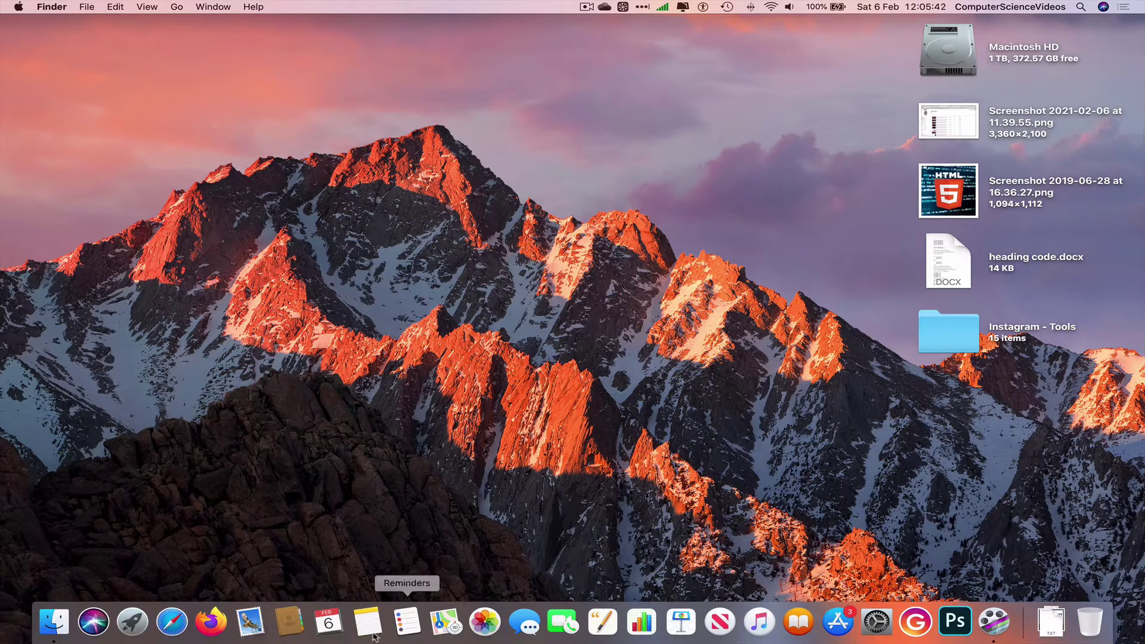
left_click(133, 623)
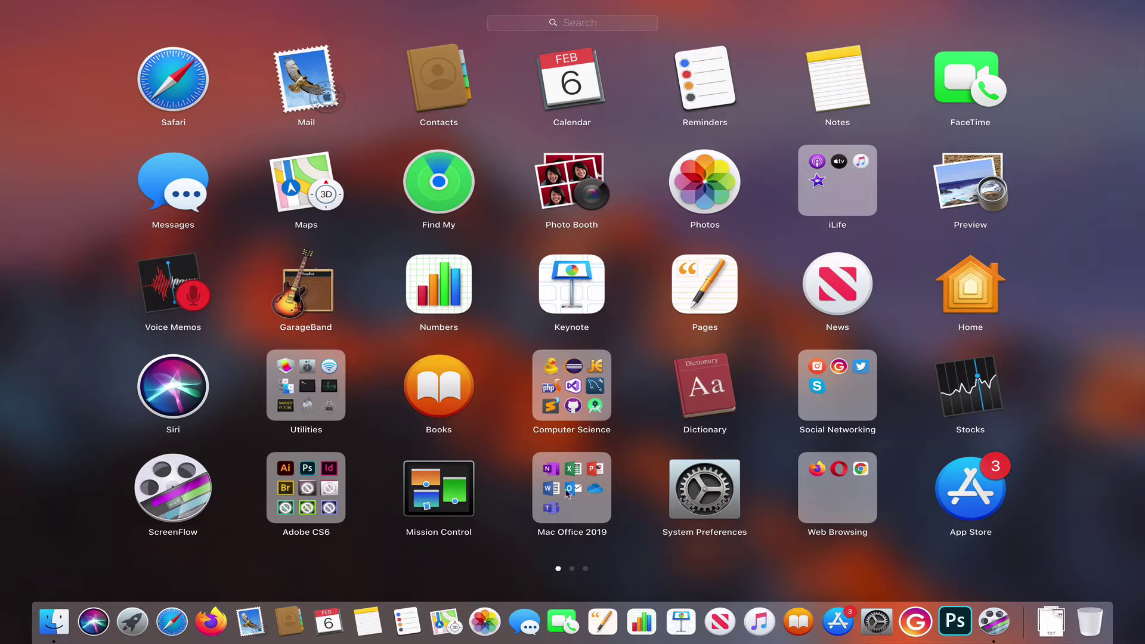
left_click(581, 490)
left_click(842, 310)
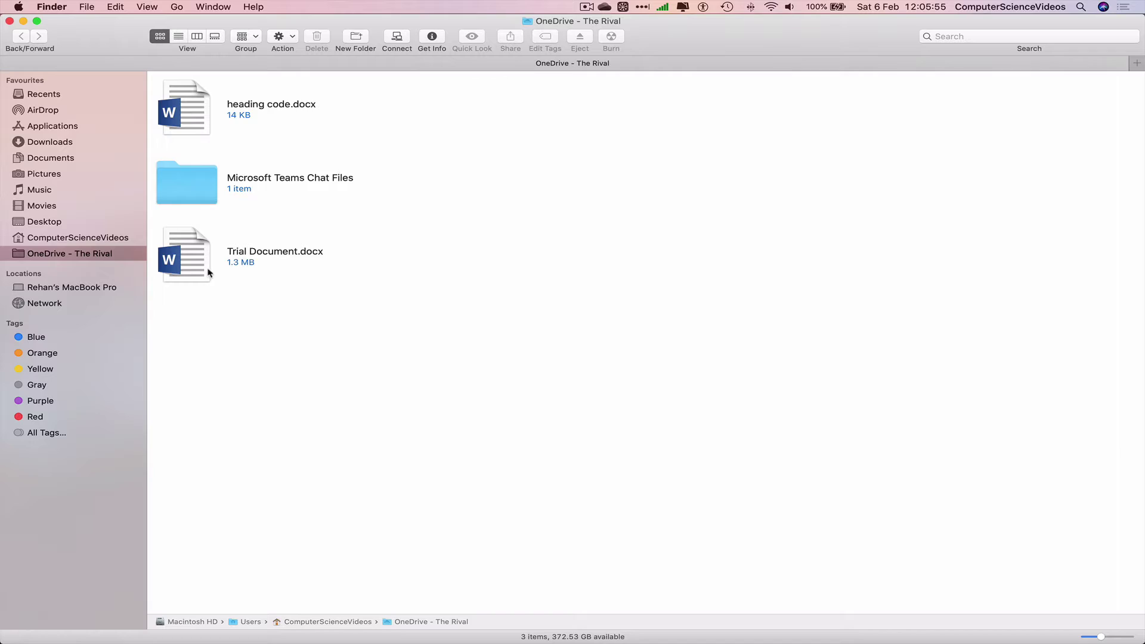
left_click(23, 21)
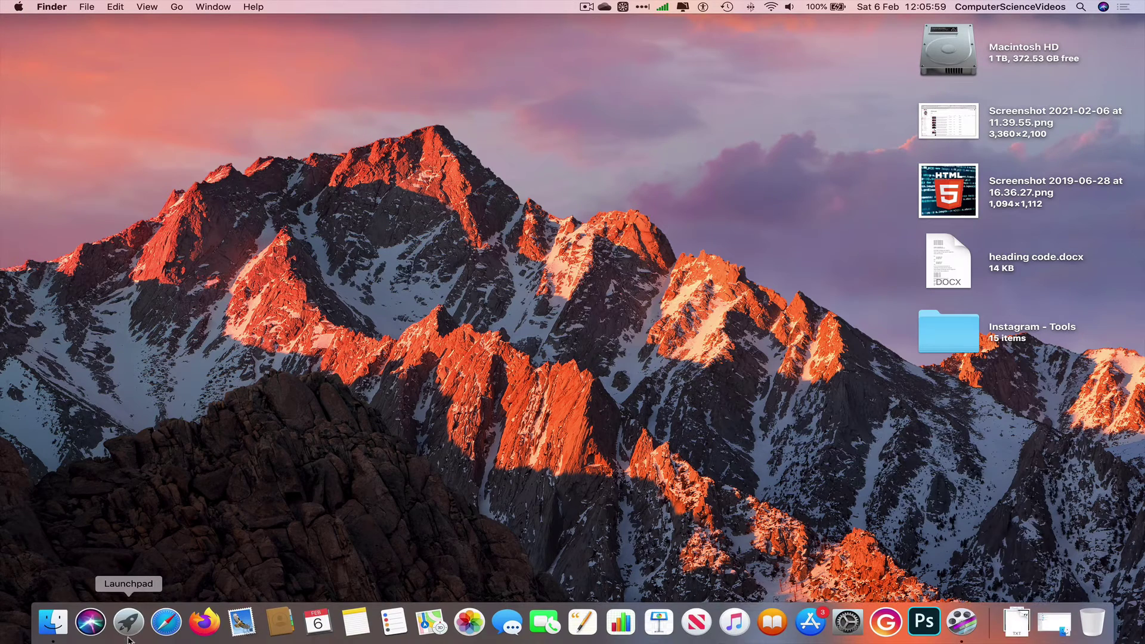
Start a blank Word document, zoom in, and type 'This is another trial - document'.
left_click(128, 620)
left_click(602, 316)
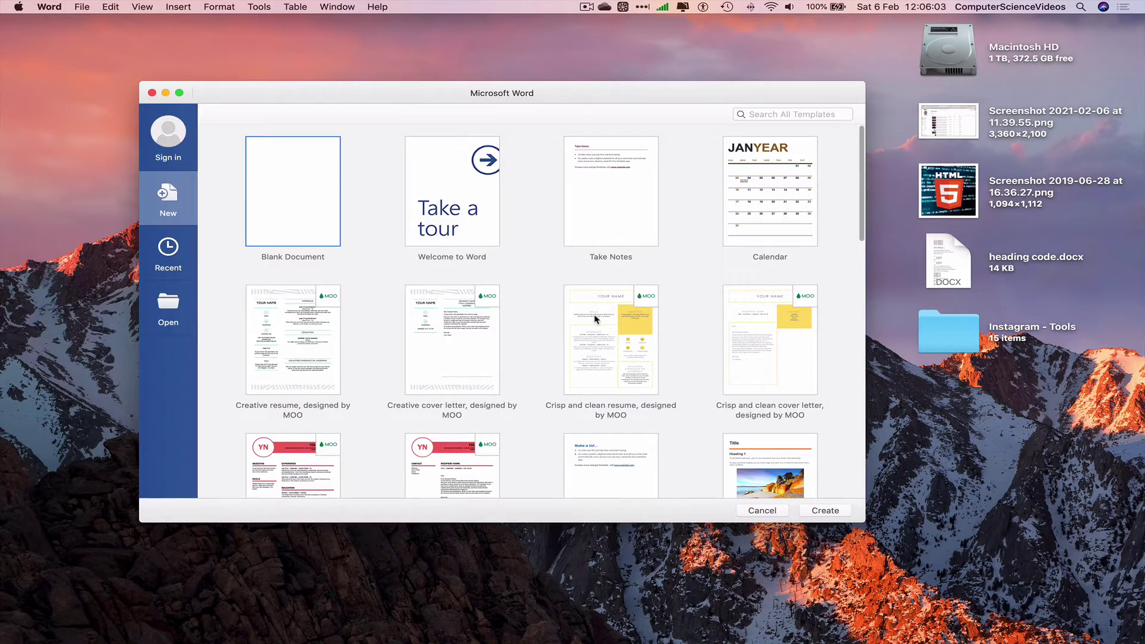
double_click(326, 207)
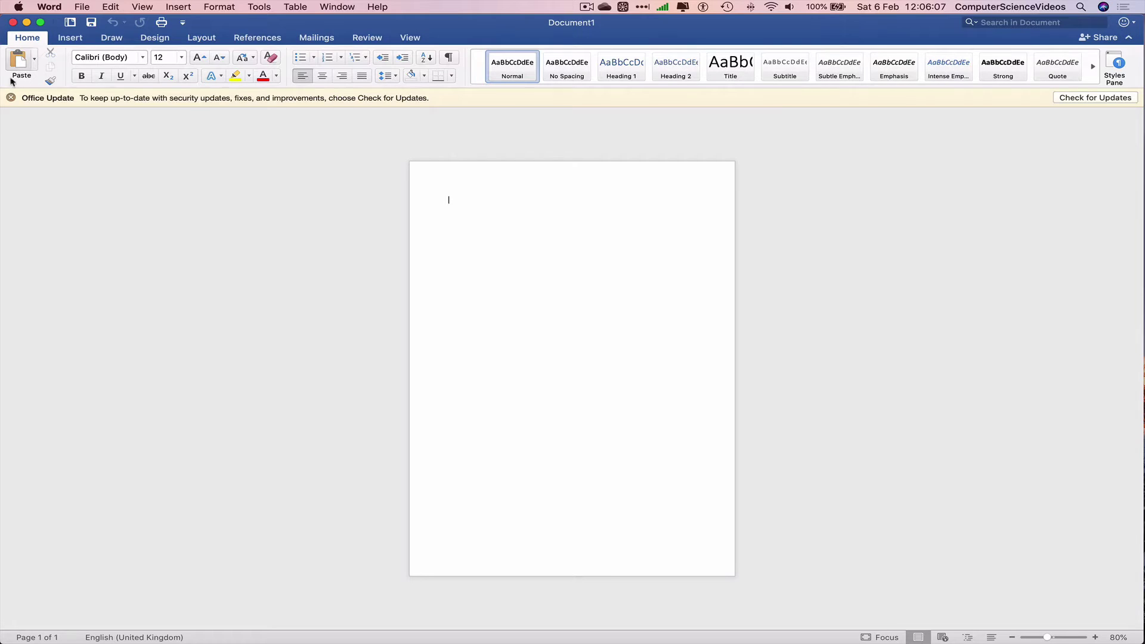
left_click(10, 98)
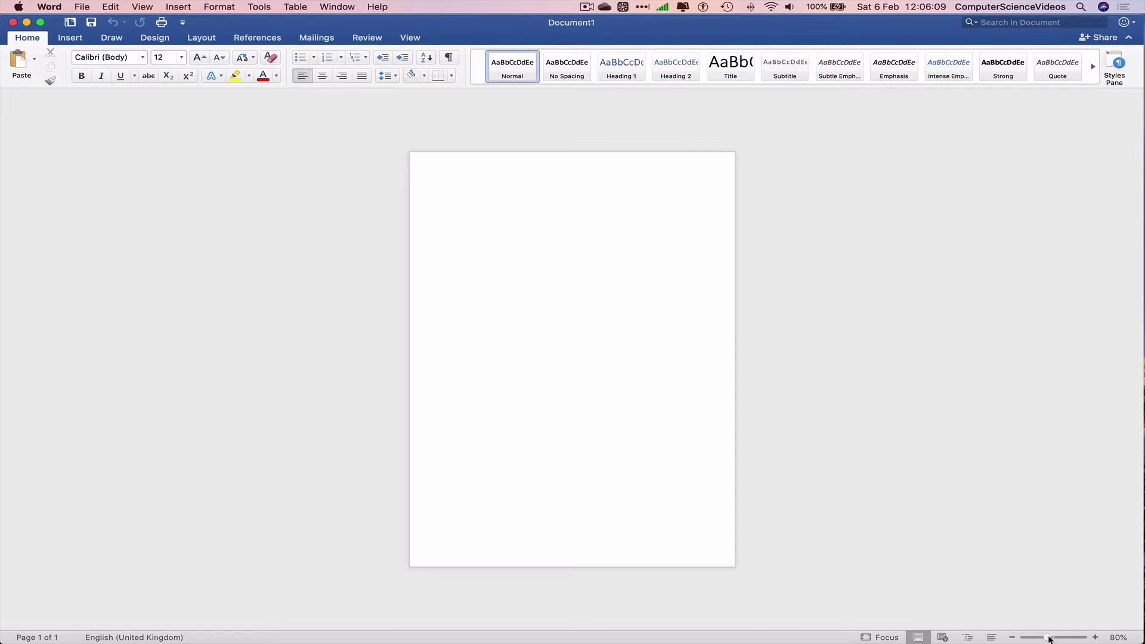
left_click_drag(1047, 637, 1059, 638)
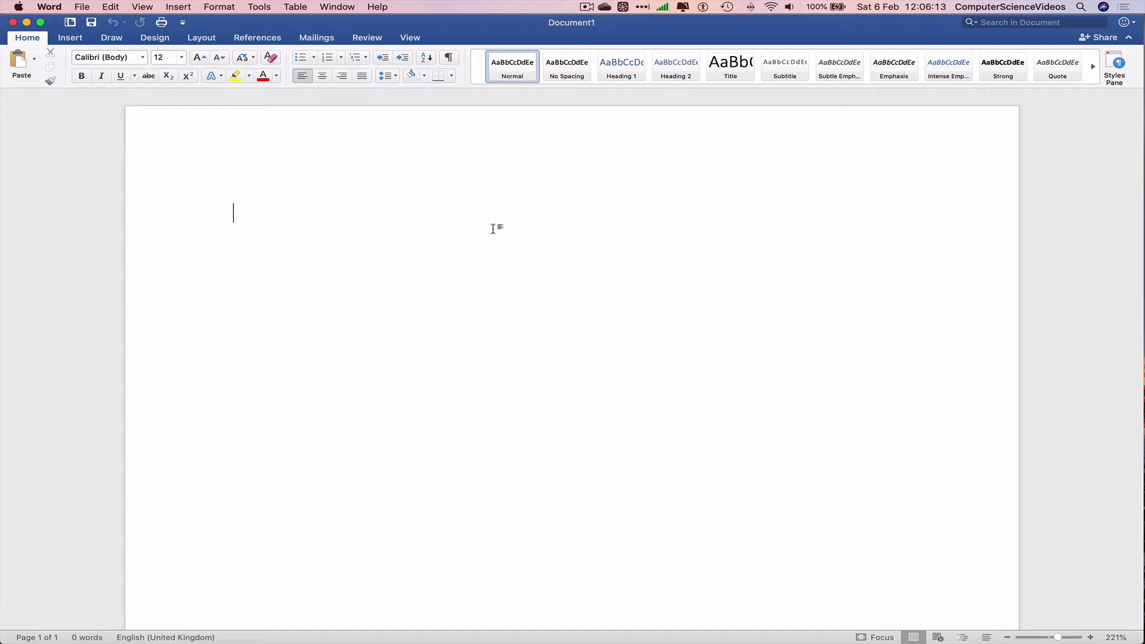
type("This ")
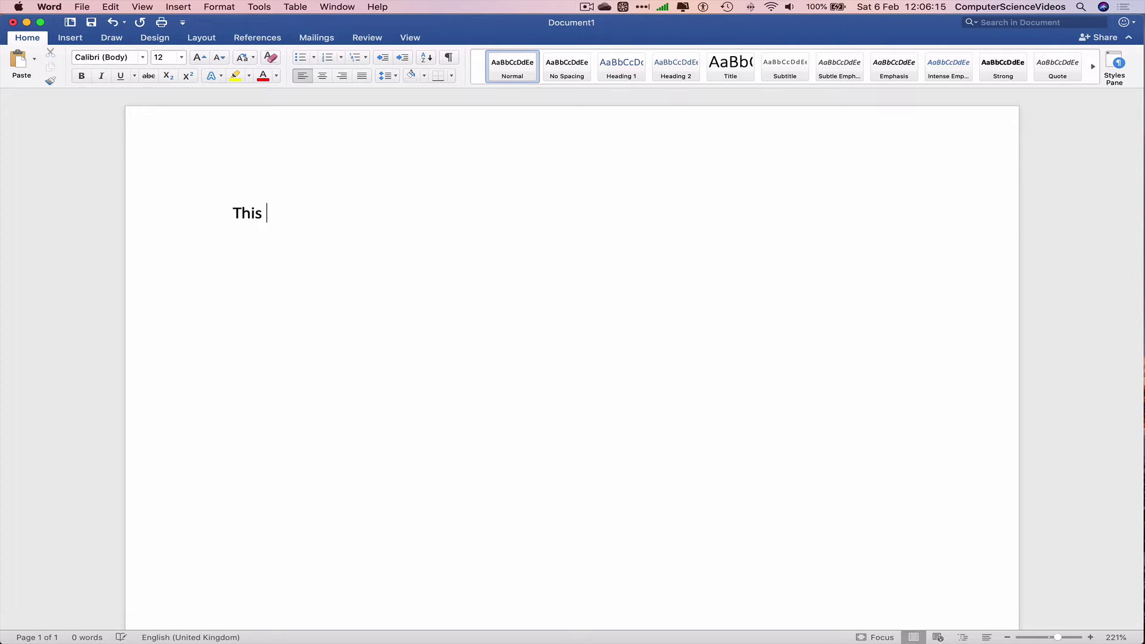
type("is another tria")
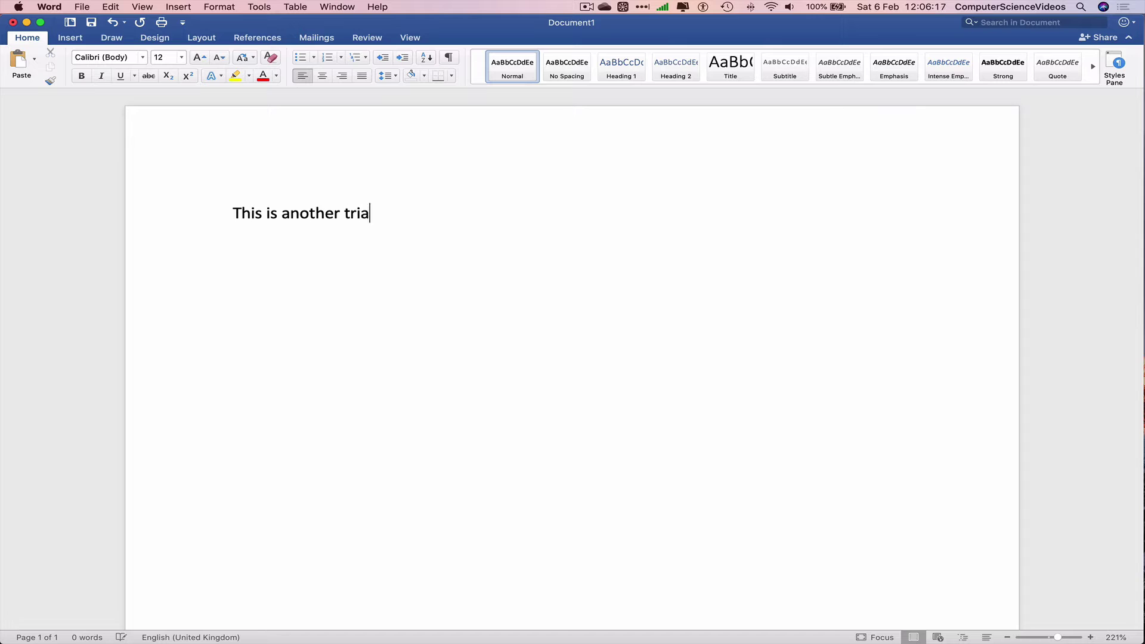
type("l - documenyt")
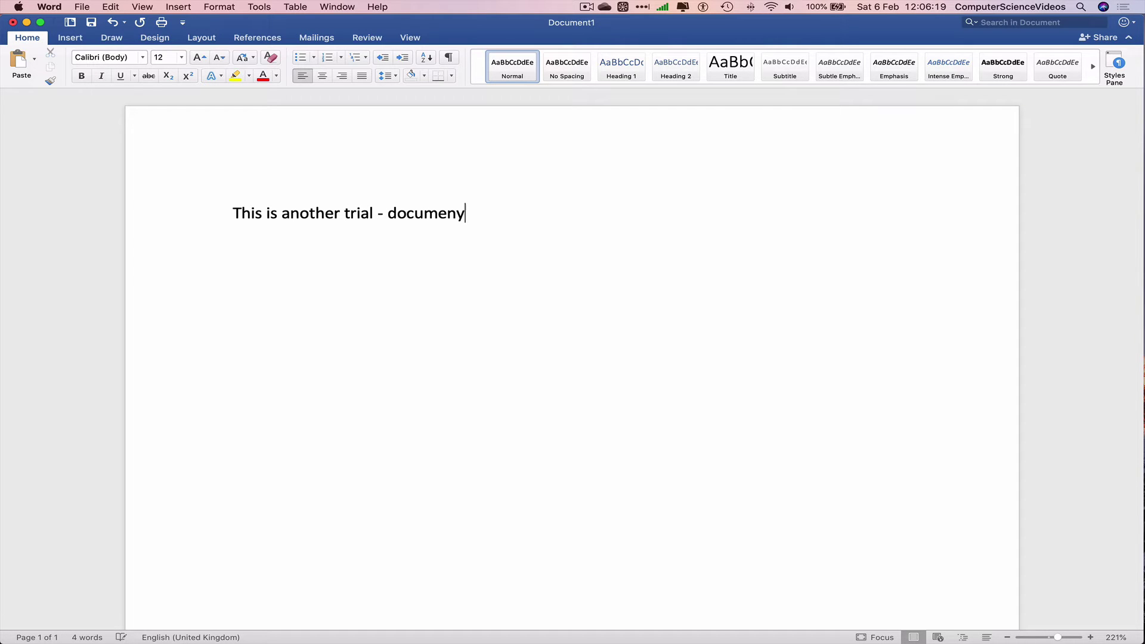
key("BackSpace")
key("BackSpace")
type("t")
Save the document to the Desktop as This is another trial.docx and quit Word.
key("super+s")
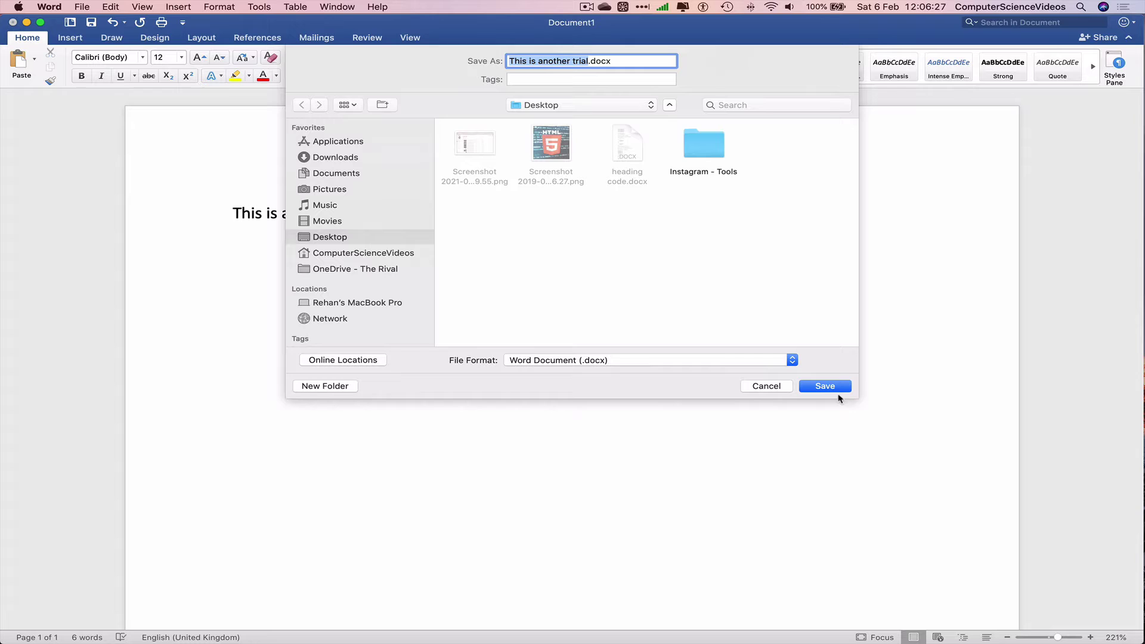
left_click(845, 386)
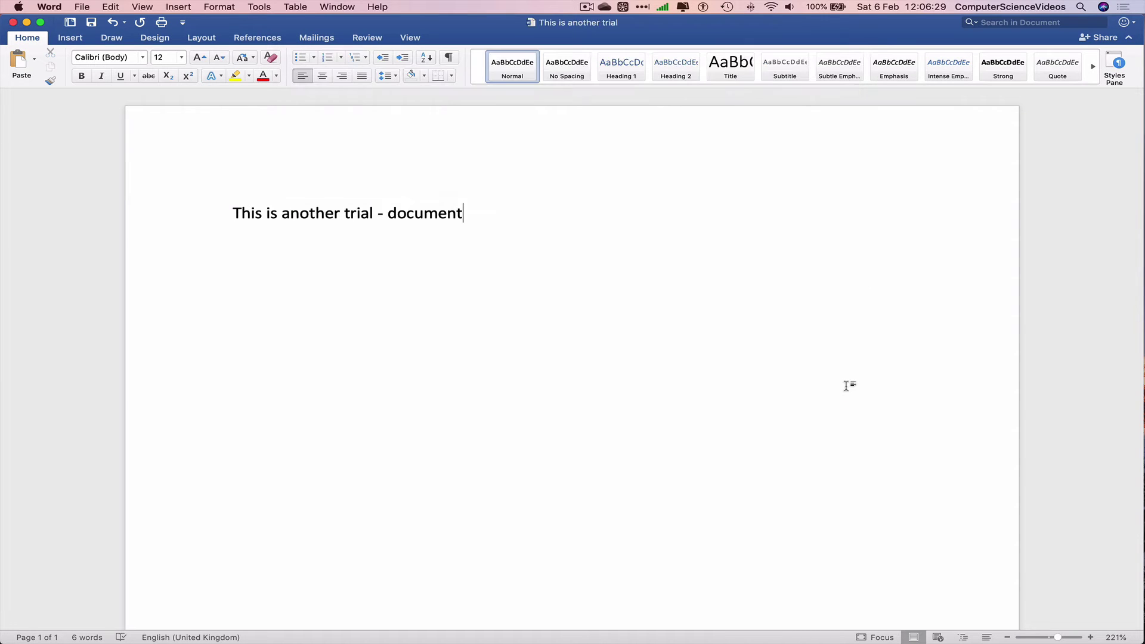
left_click(53, 7)
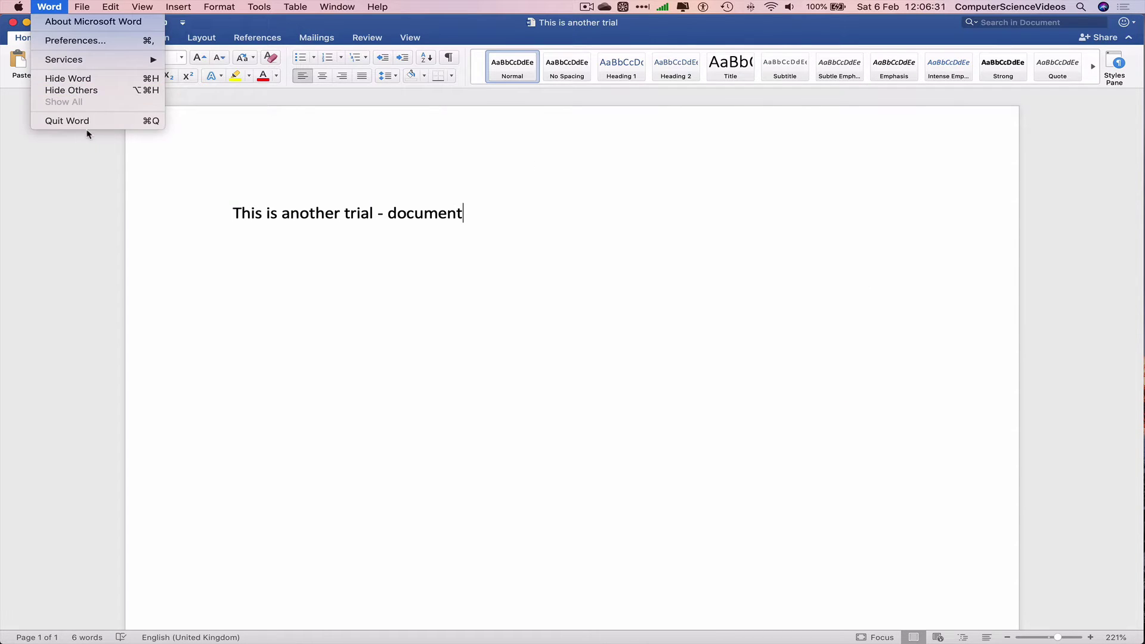
left_click(88, 122)
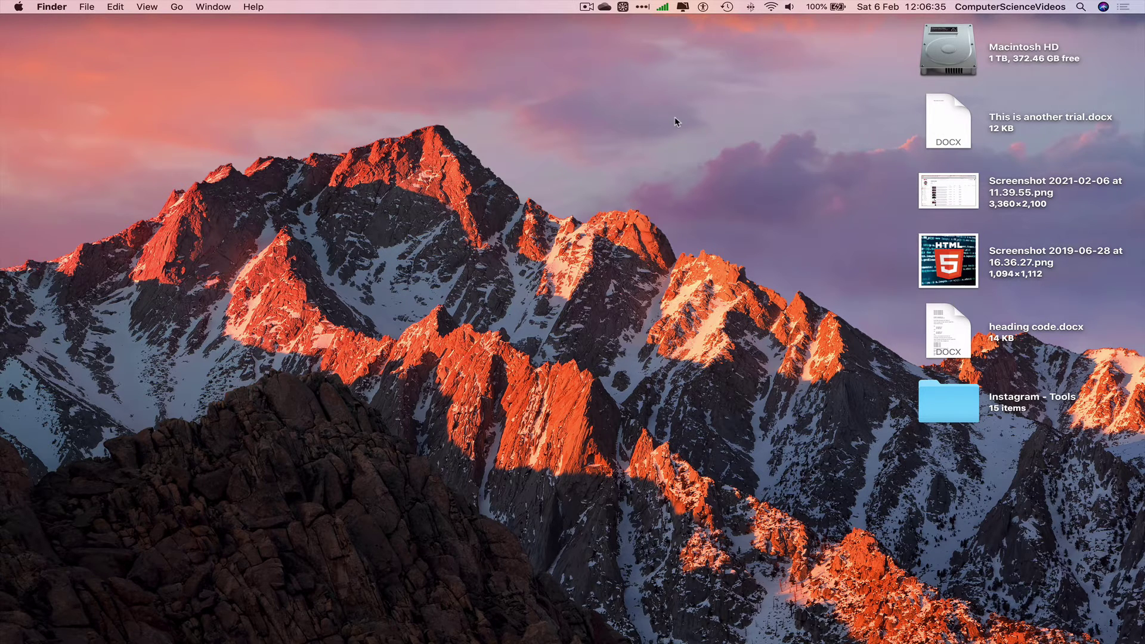
Reopen and widen the OneDrive - The Rival window, then paste a copy of This is another trial.docx into it.
mouse_move(885, 635)
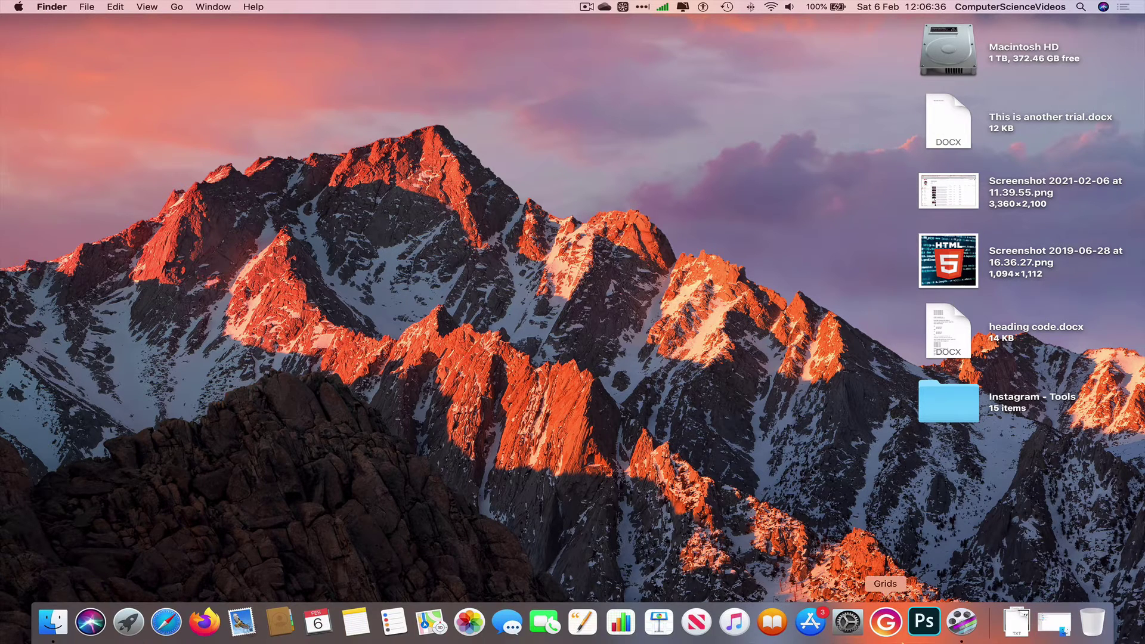
left_click(1057, 633)
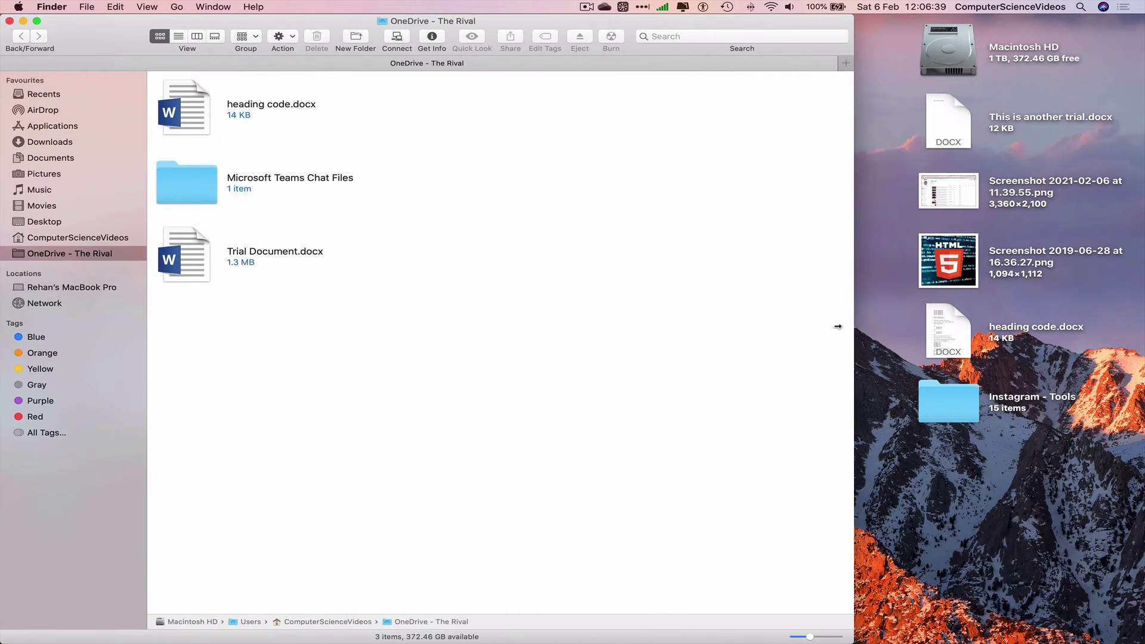
left_click_drag(837, 326, 877, 333)
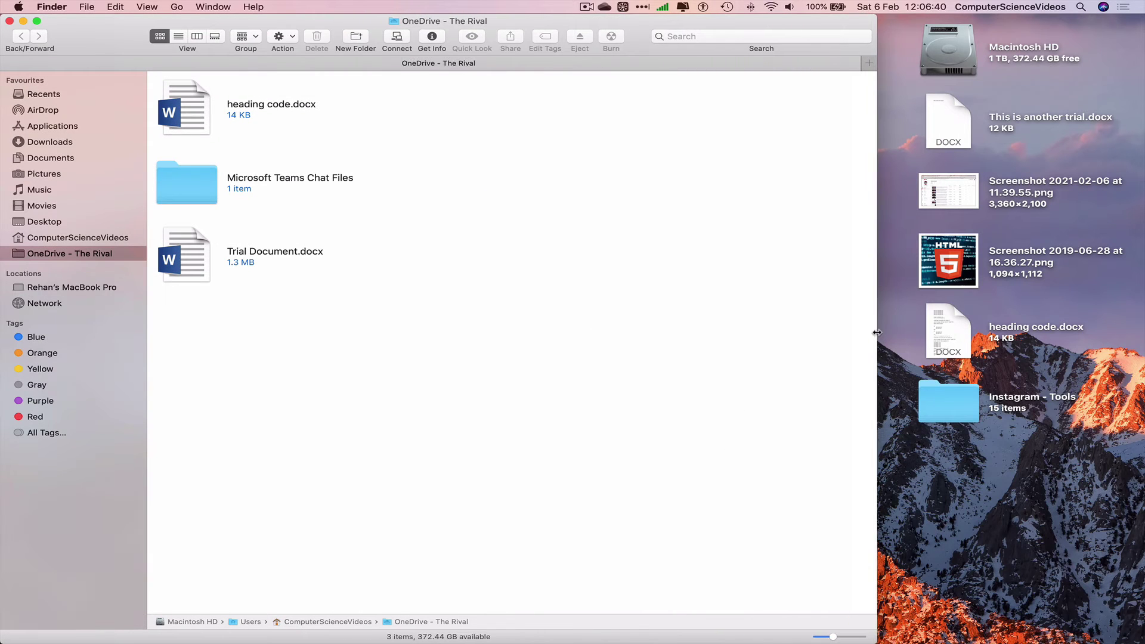
right_click(958, 117)
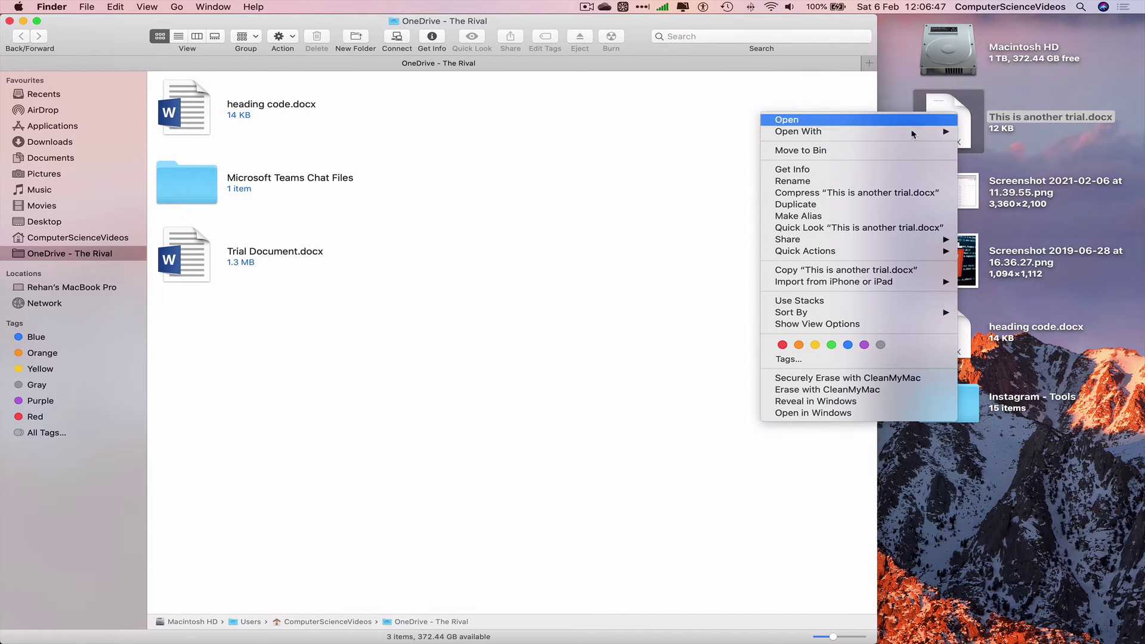
left_click(833, 274)
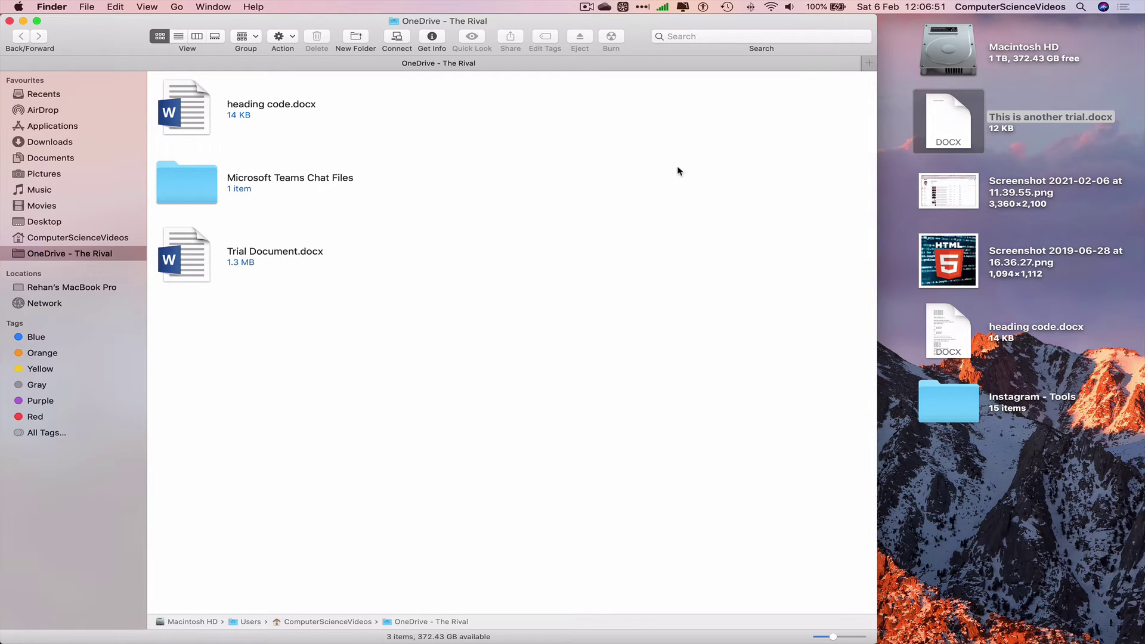
right_click(607, 128)
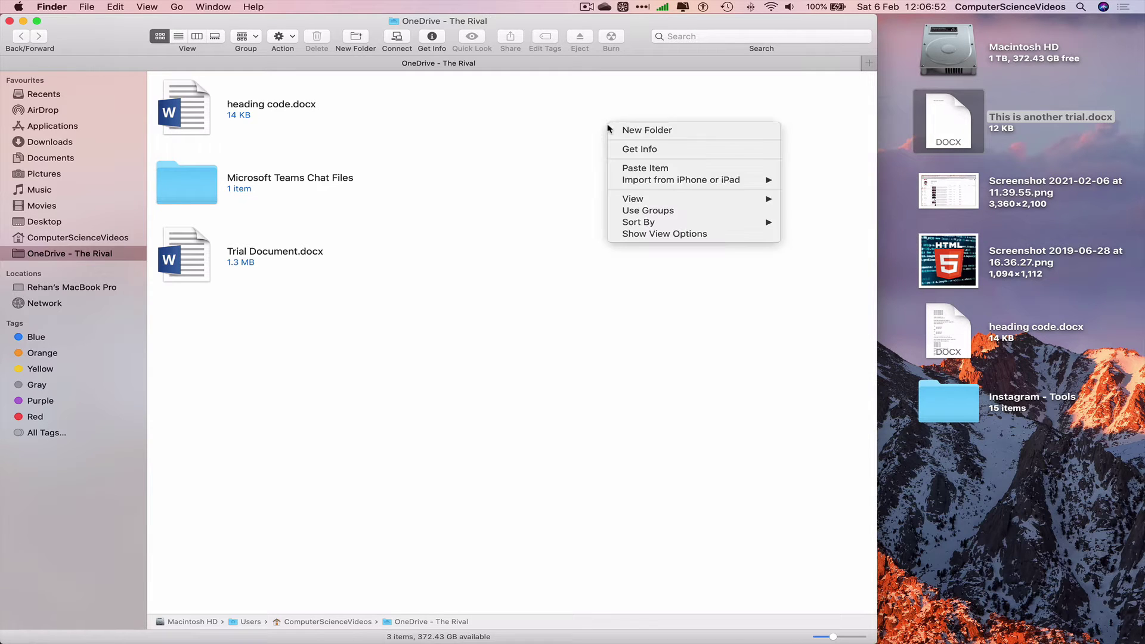
left_click(637, 168)
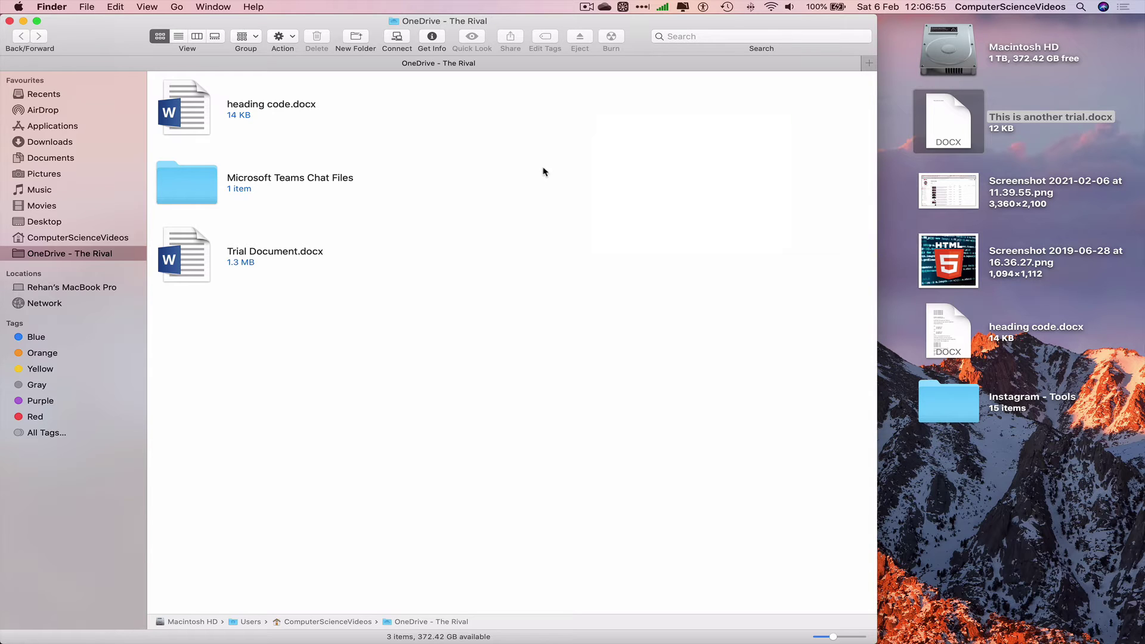
Launch Google Chrome from Launchpad's Web Browsing group.
mouse_move(271, 642)
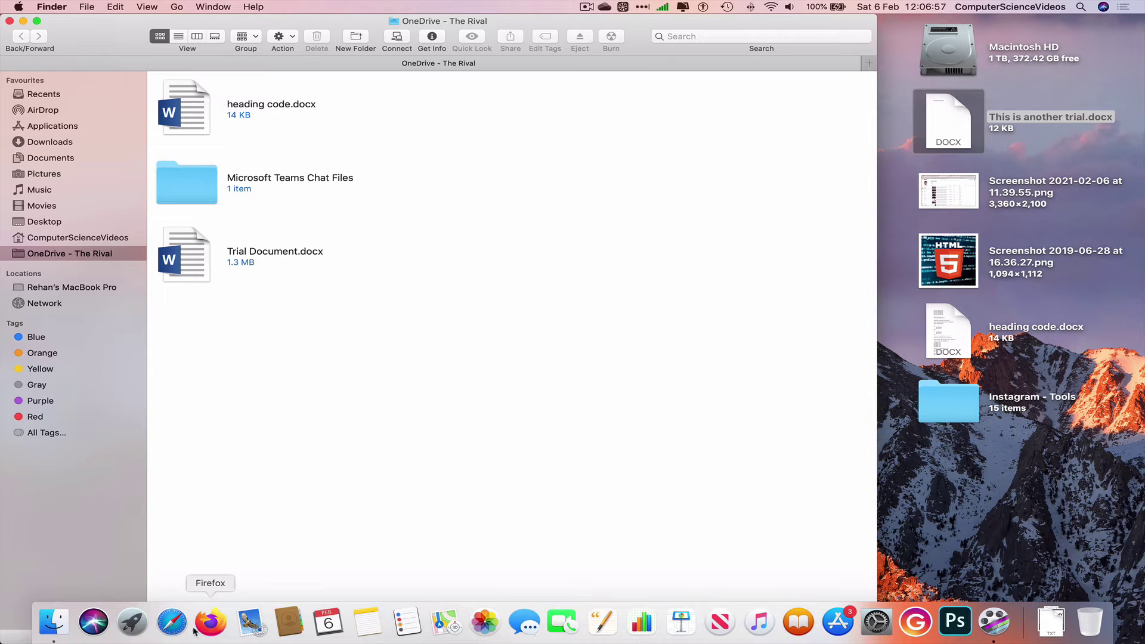
left_click(132, 622)
left_click(312, 536)
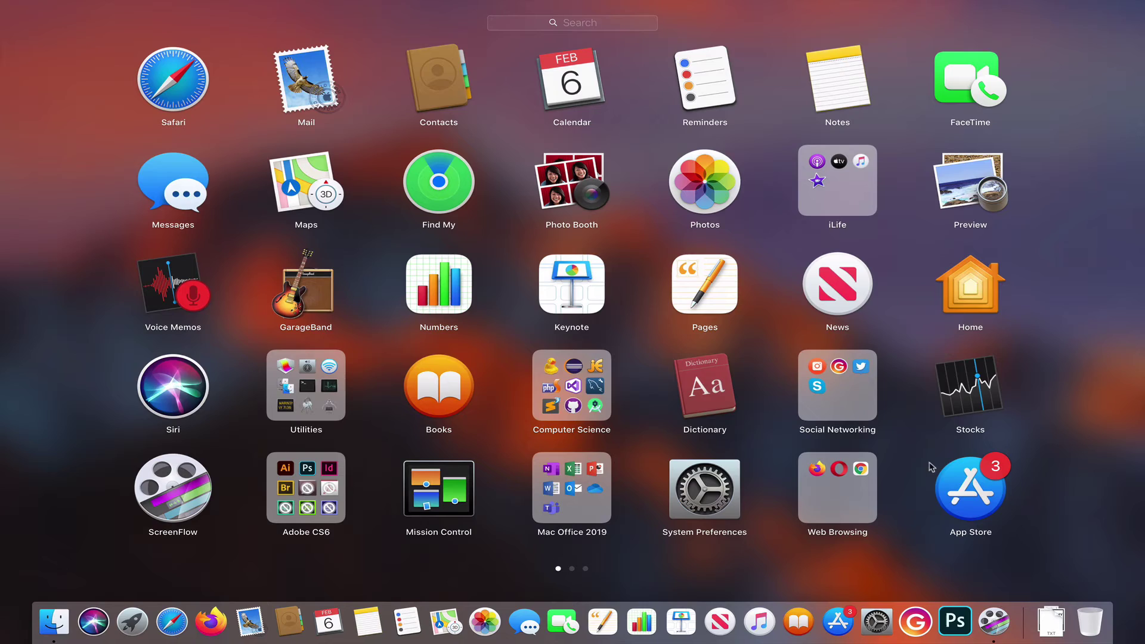
left_click(828, 484)
left_click(439, 310)
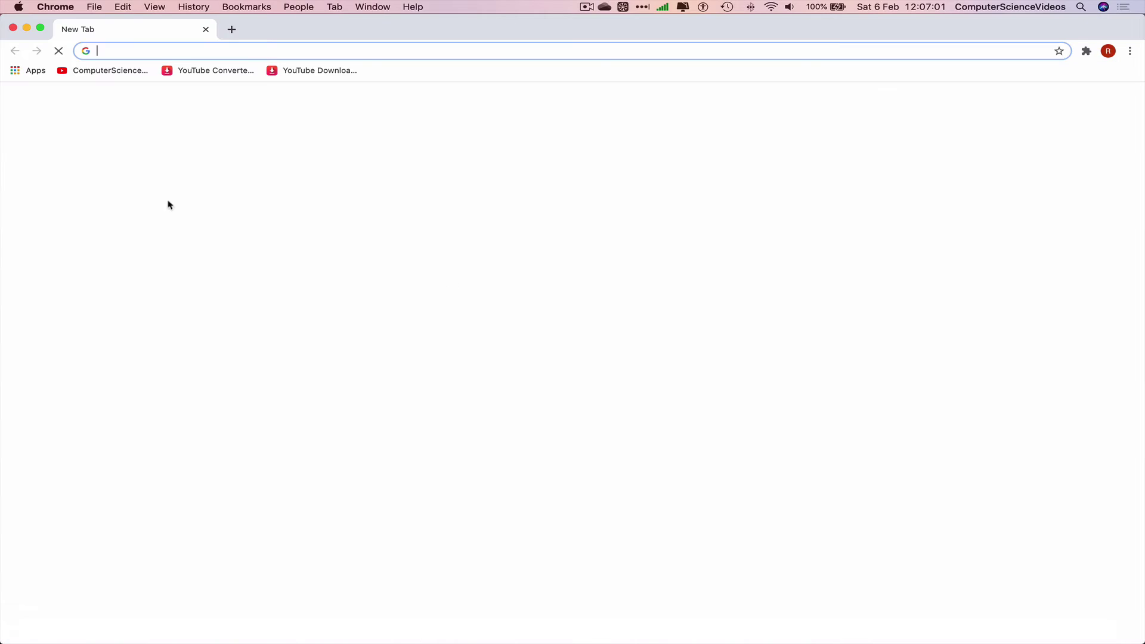
Arrange Chrome and the OneDrive Finder window side by side and load office.com.
left_click_drag(3, 151, 488, 162)
left_click(489, 163)
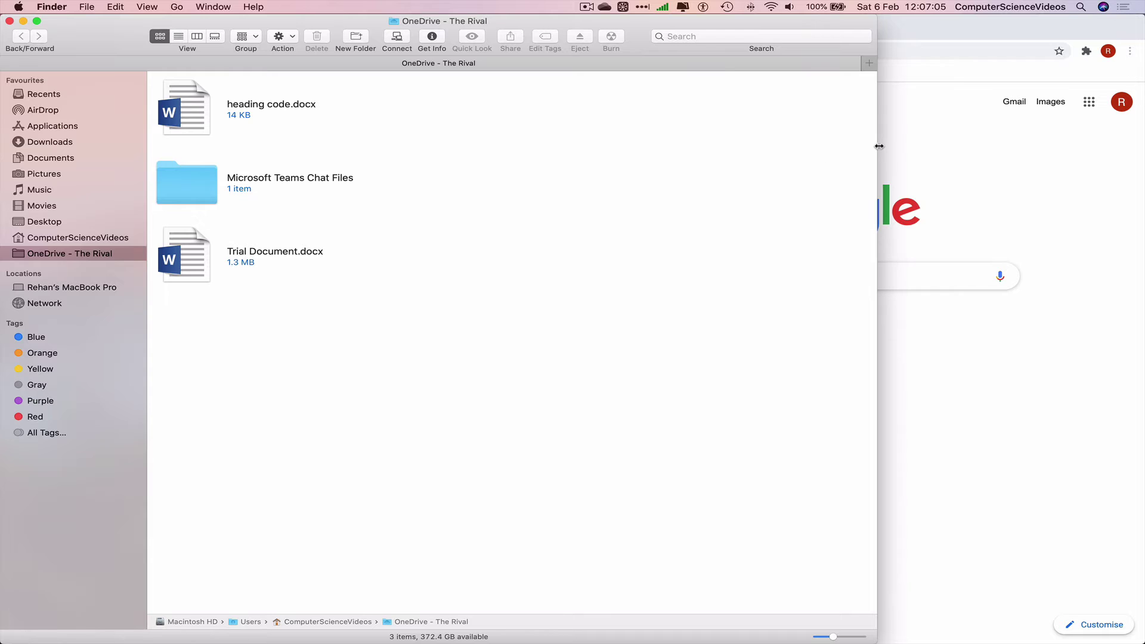
left_click_drag(876, 149, 504, 168)
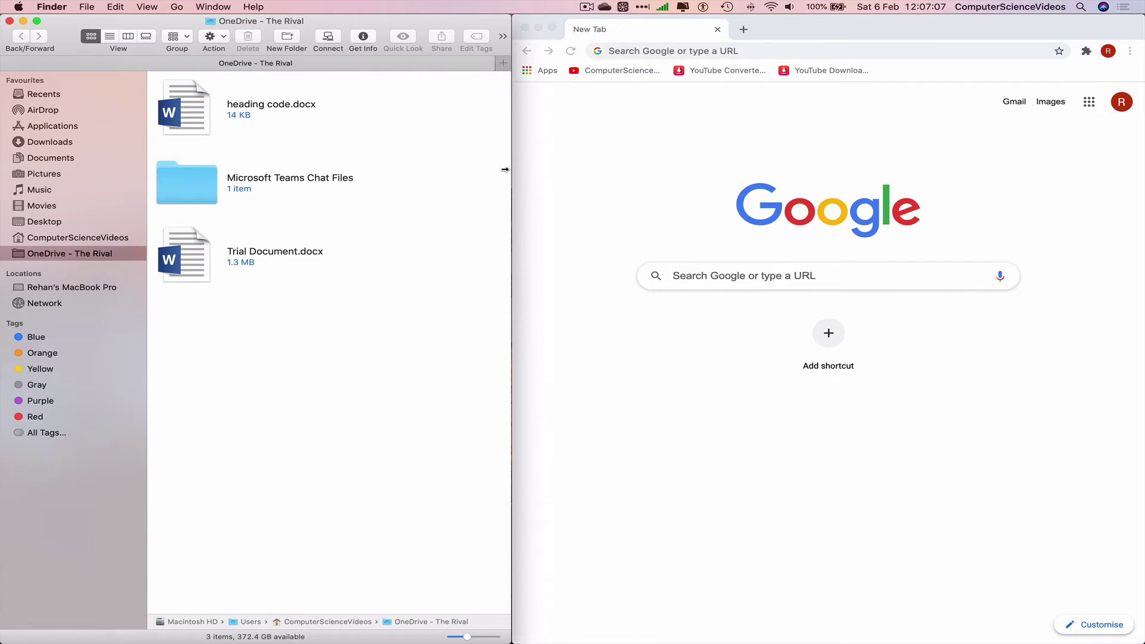
left_click(755, 54)
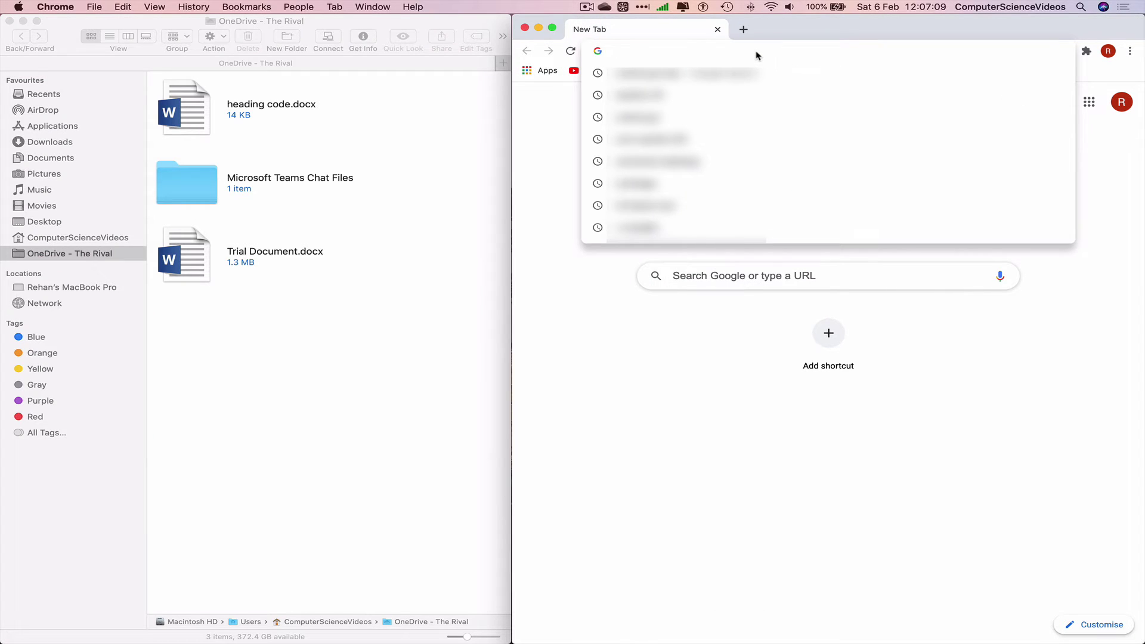
type("off")
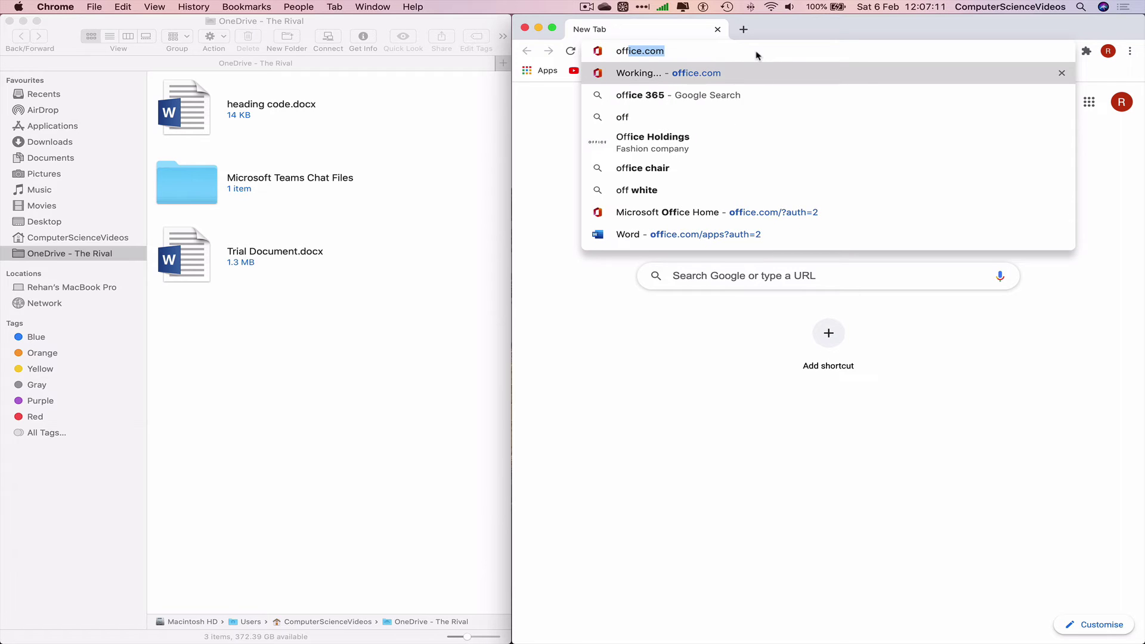
key("Return")
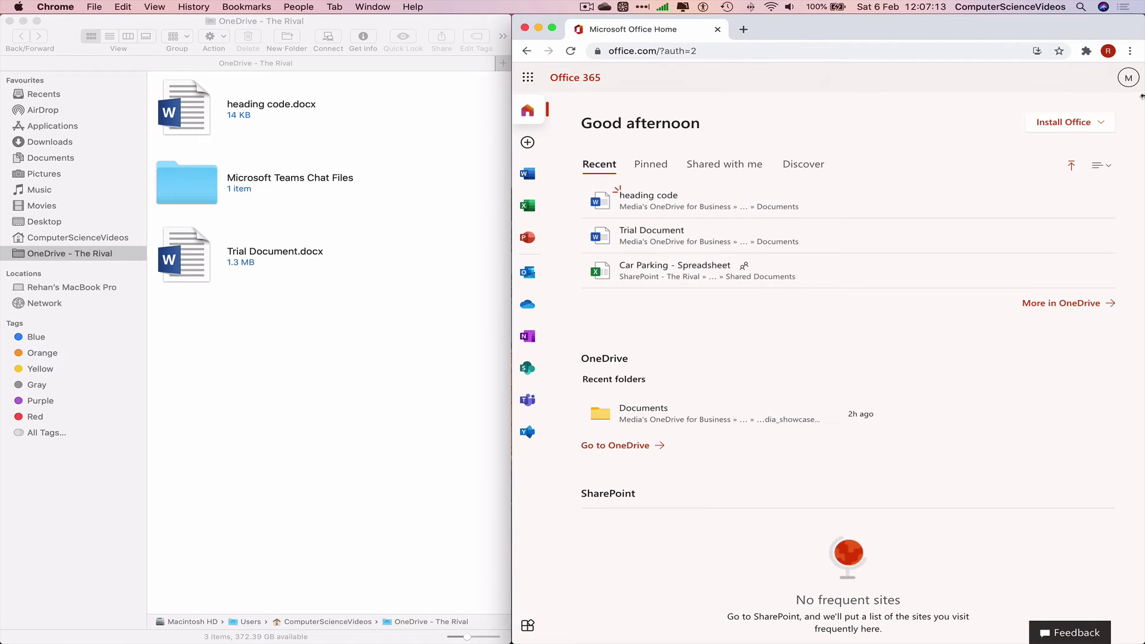
Open OneDrive from the Office home page and continue into My files.
left_click(527, 304)
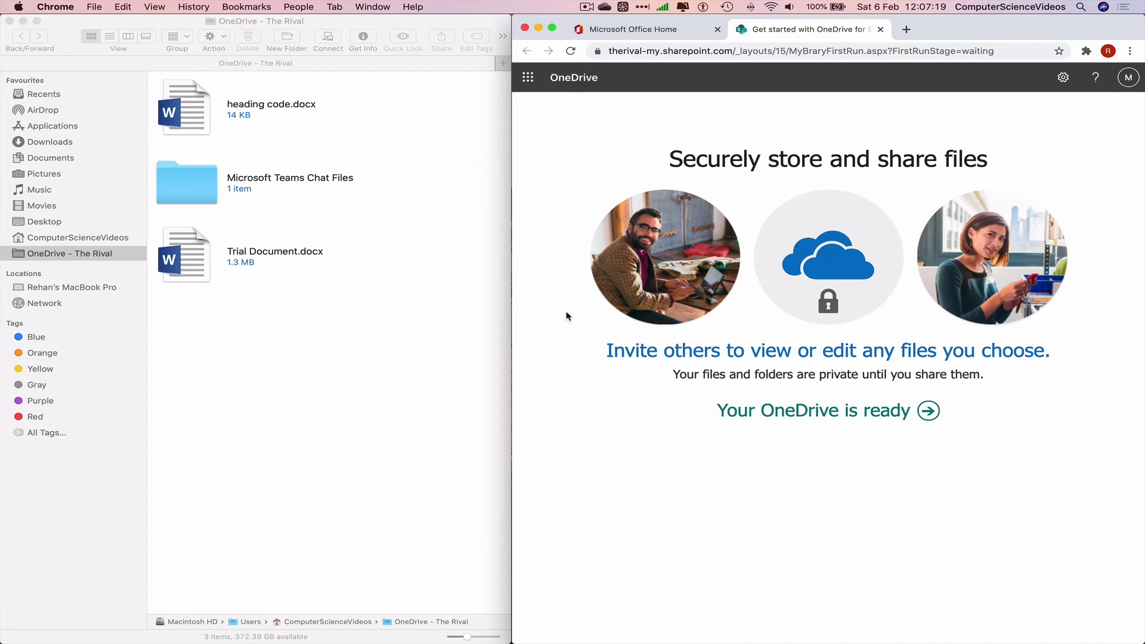
left_click(925, 414)
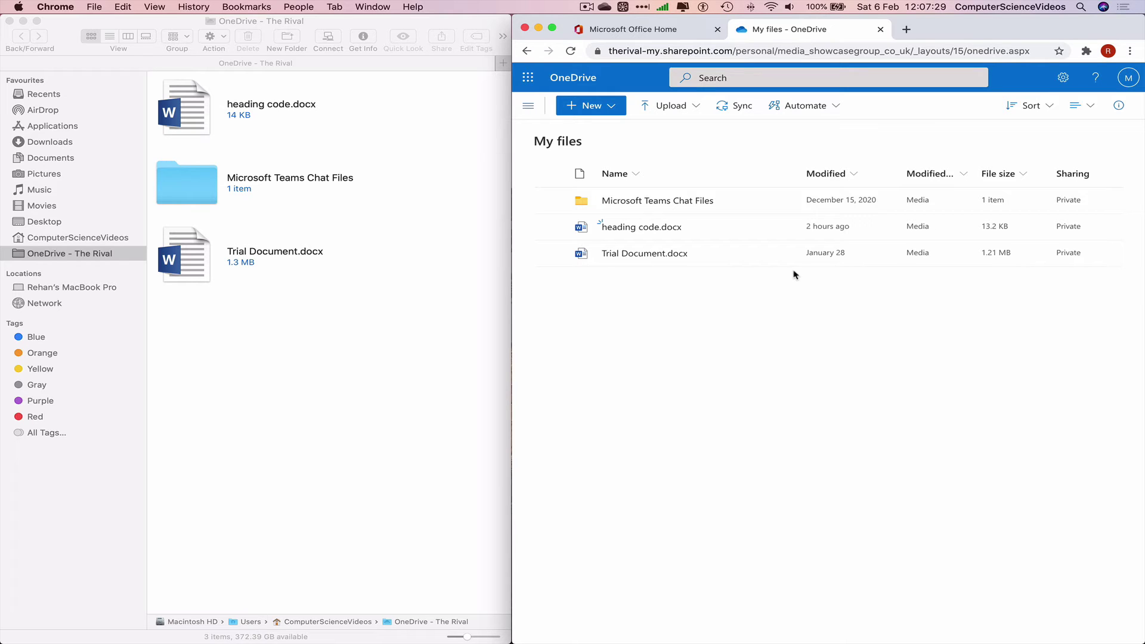
Paste This is another trial.docx into the OneDrive - The Rival Finder folder.
right_click(383, 316)
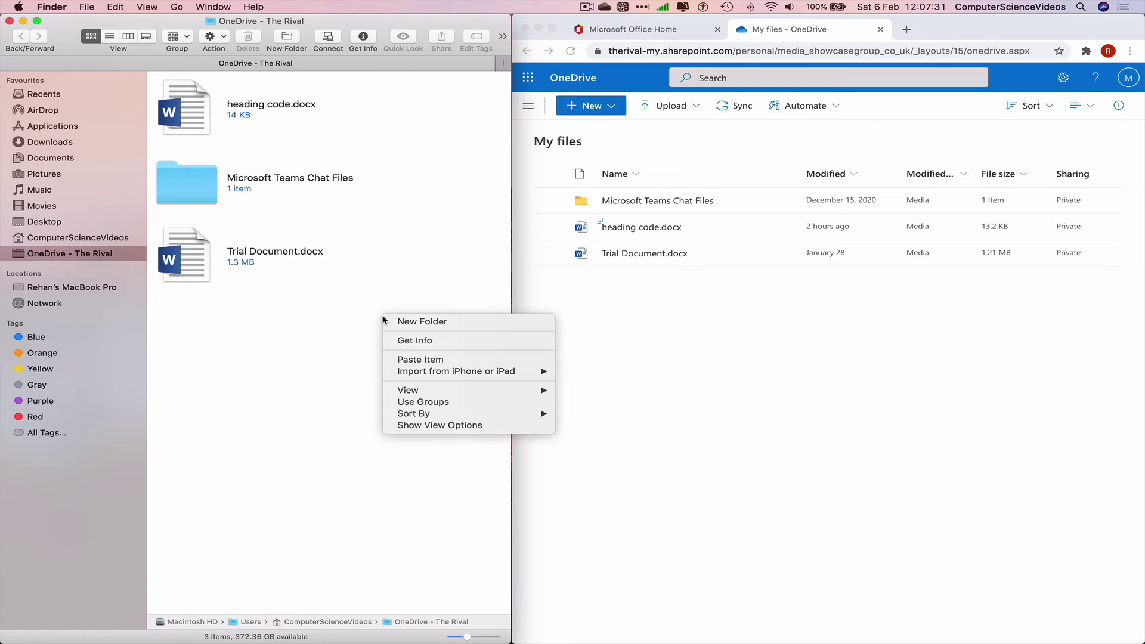
left_click(420, 357)
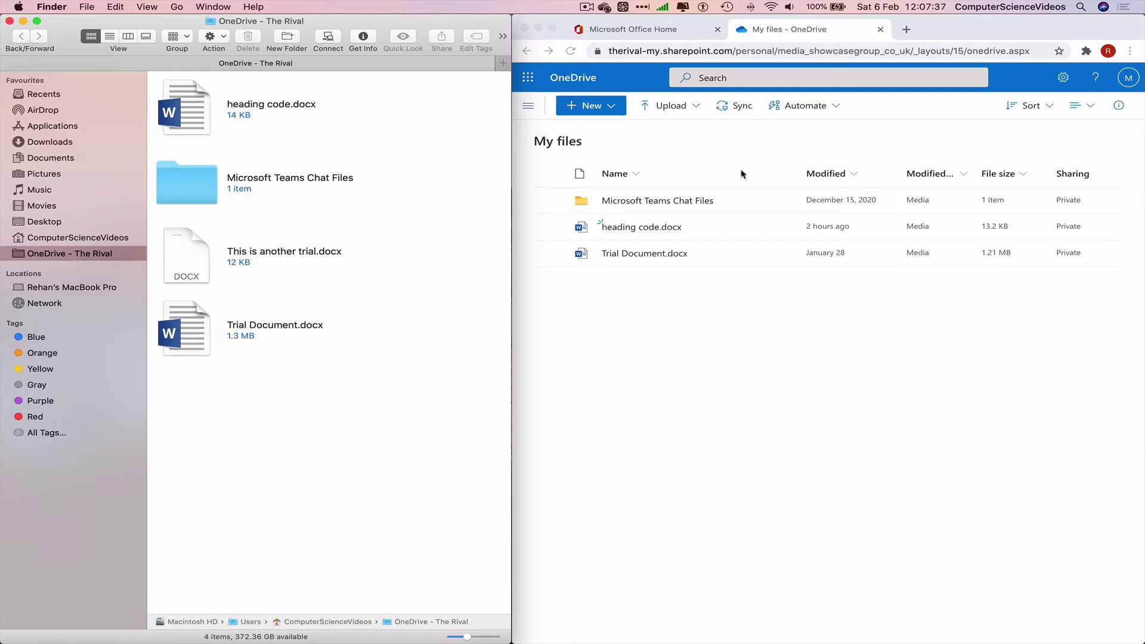
Reload the OneDrive web page twice so This is another trial.docx (11.4 KB) appears.
right_click(769, 167)
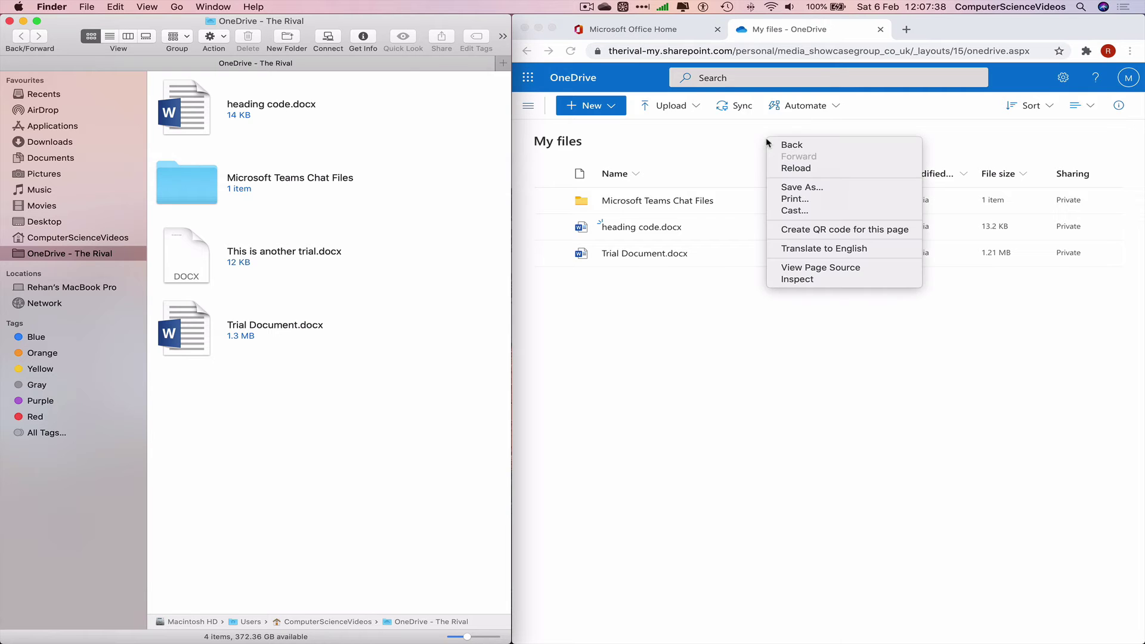
left_click(800, 170)
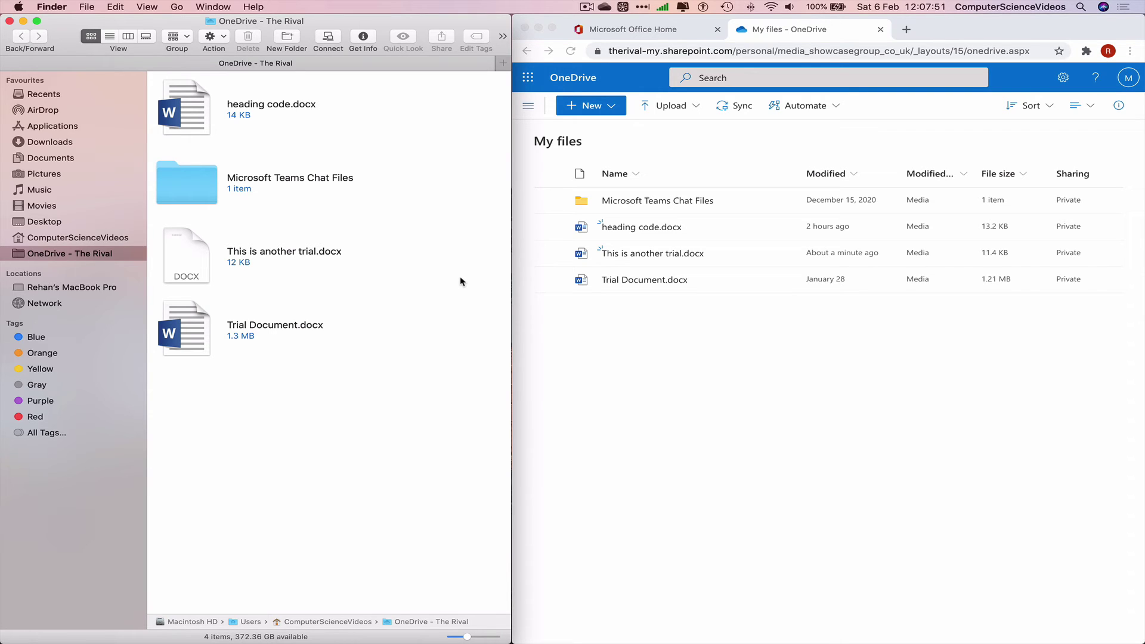
right_click(805, 147)
left_click(835, 170)
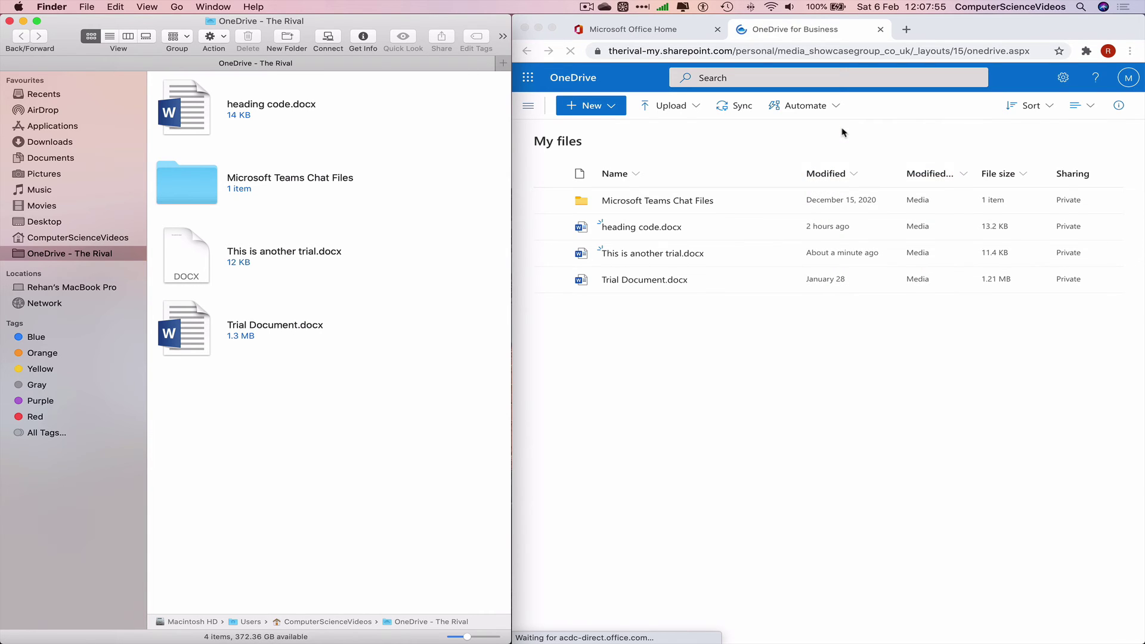
Open This is another trial.docx in Word Online, then close its tab.
left_click(652, 257)
left_click(653, 254)
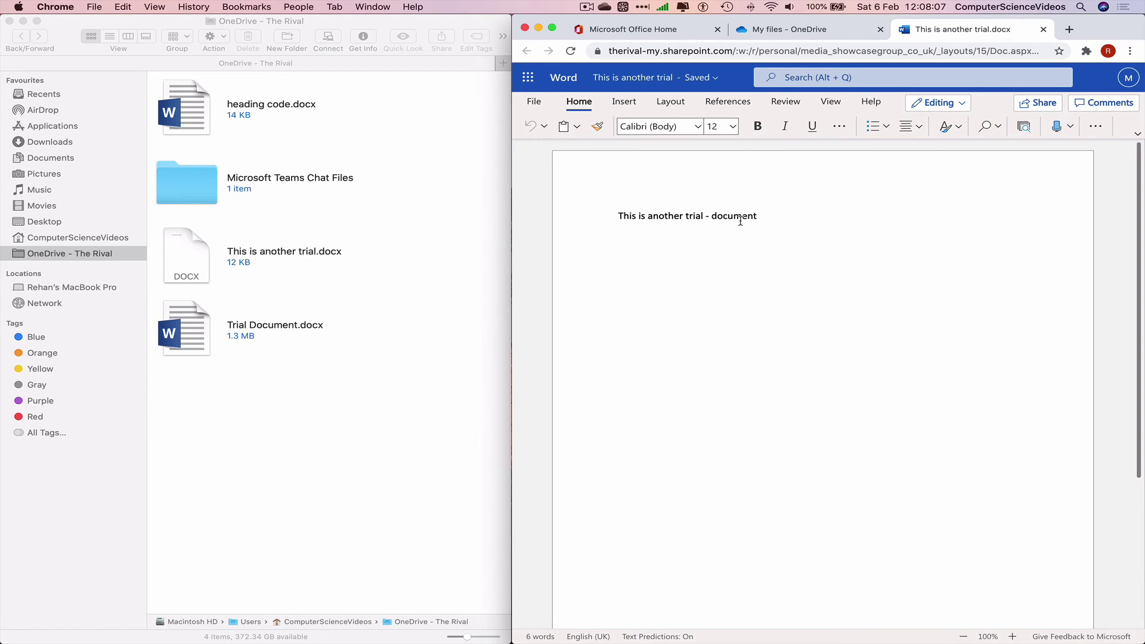
left_click(1043, 29)
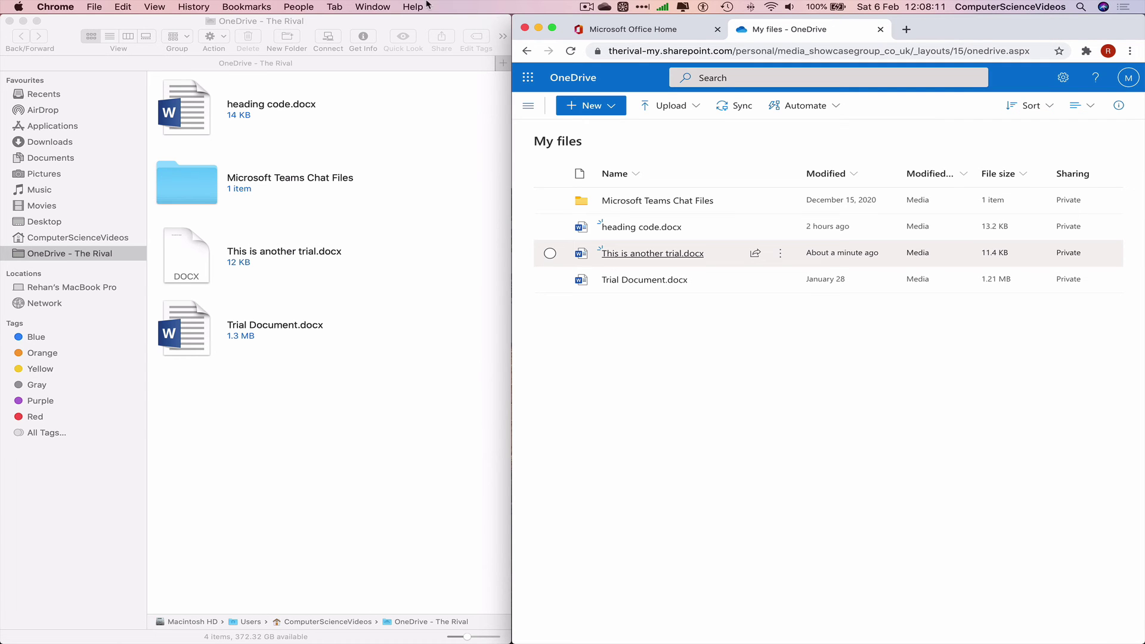
Quit Google Chrome and delete the Desktop copy of This is another trial.docx.
left_click(60, 6)
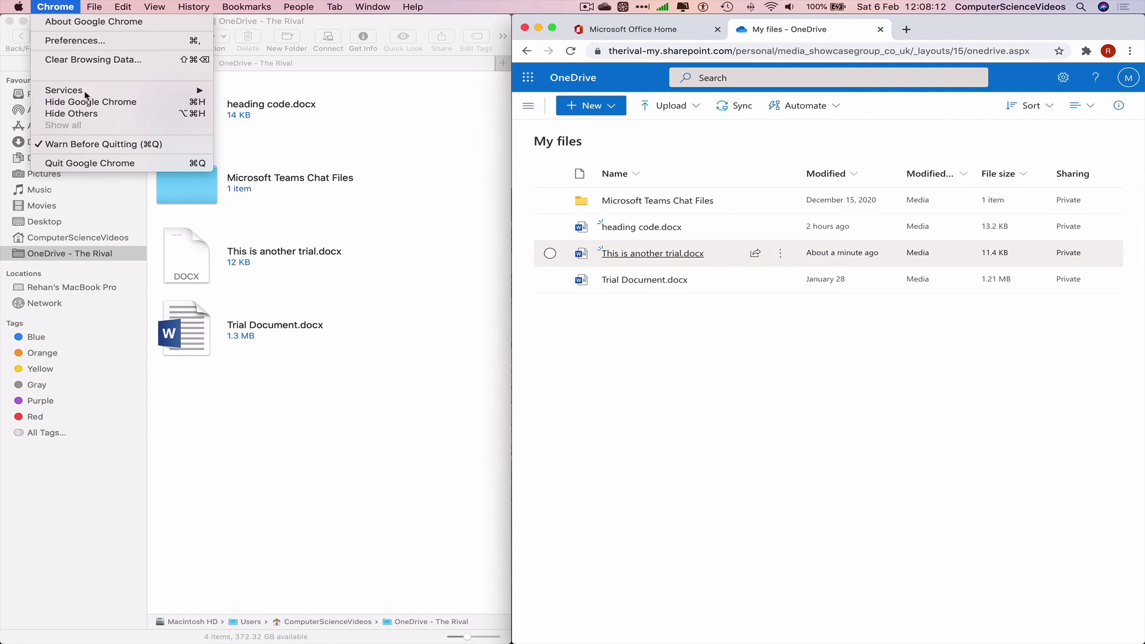
left_click(88, 163)
left_click(760, 115)
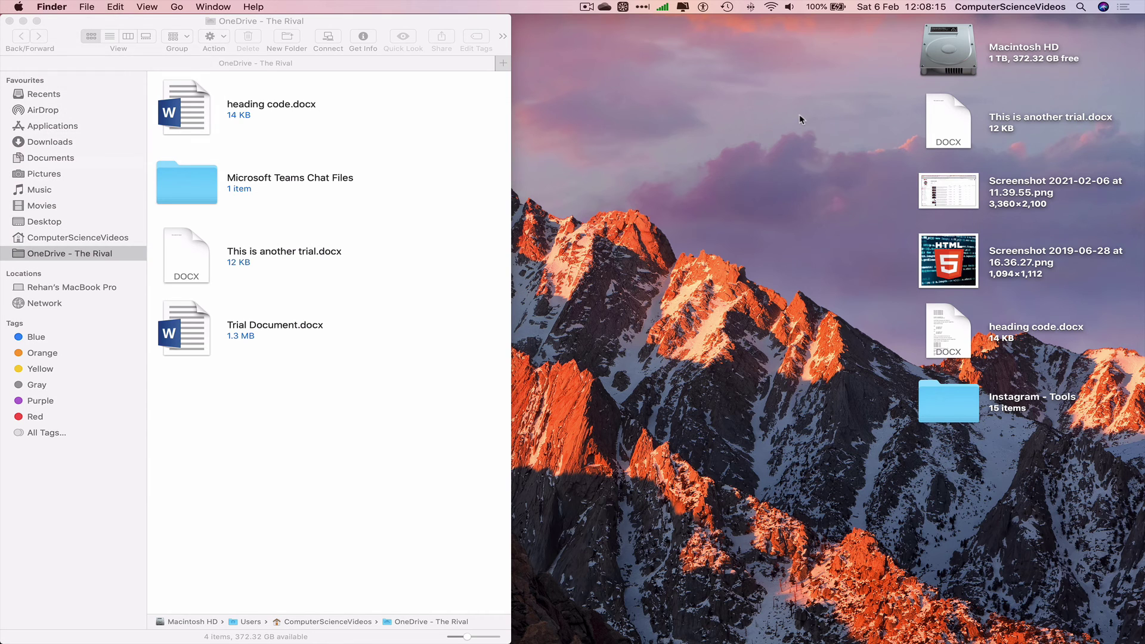
left_click_drag(880, 117, 1050, 120)
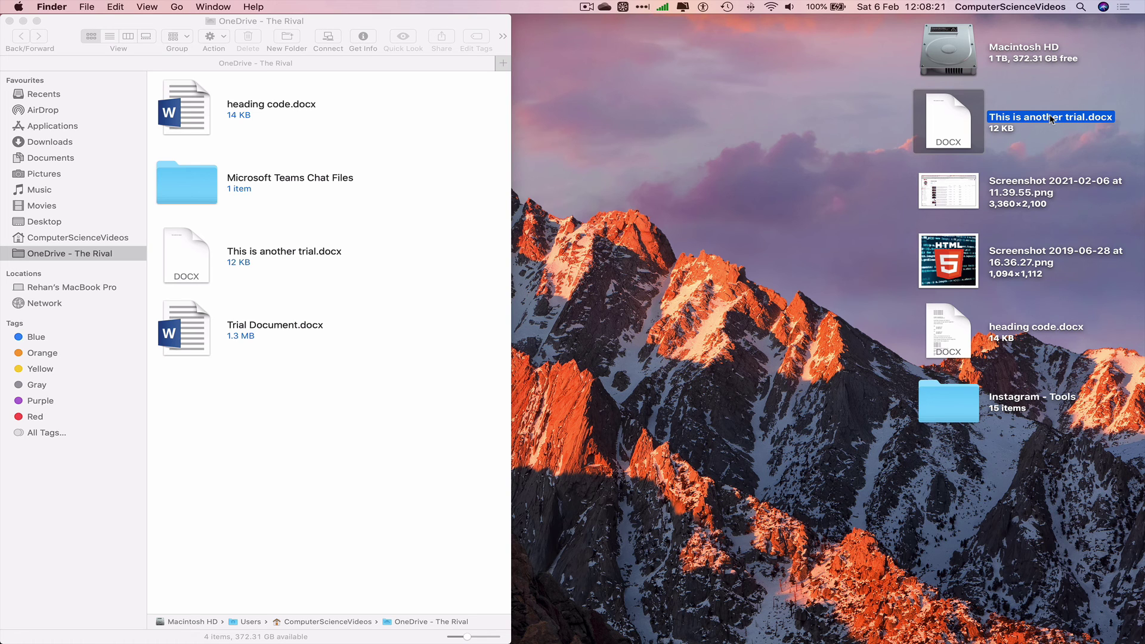
key("super+BackSpace")
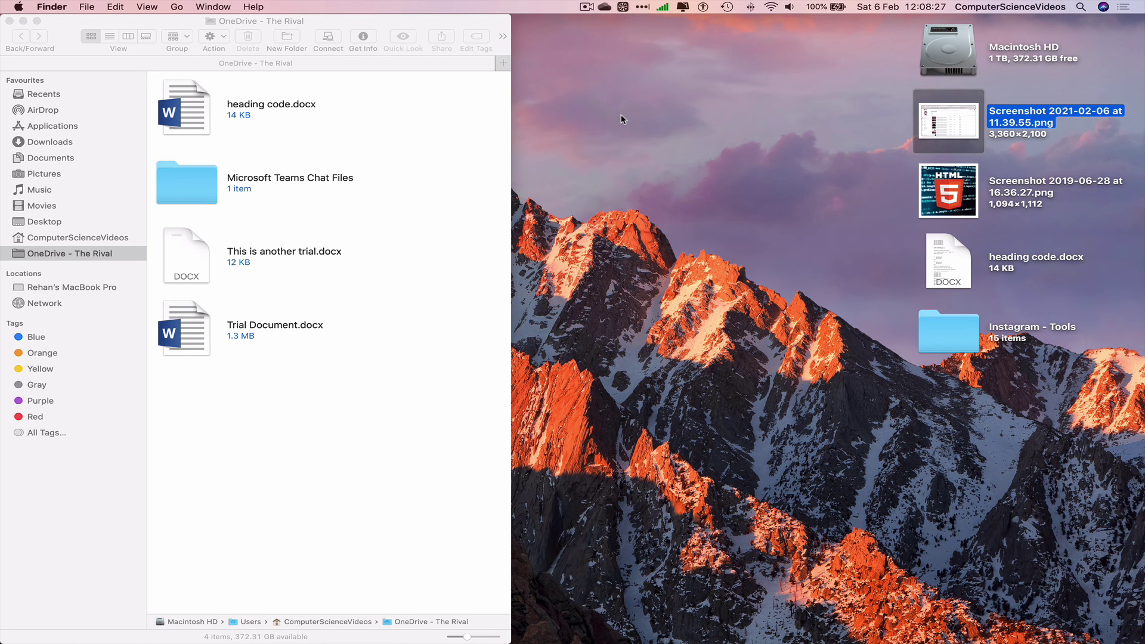
Close the OneDrive - The Rival Finder window.
left_click(450, 27)
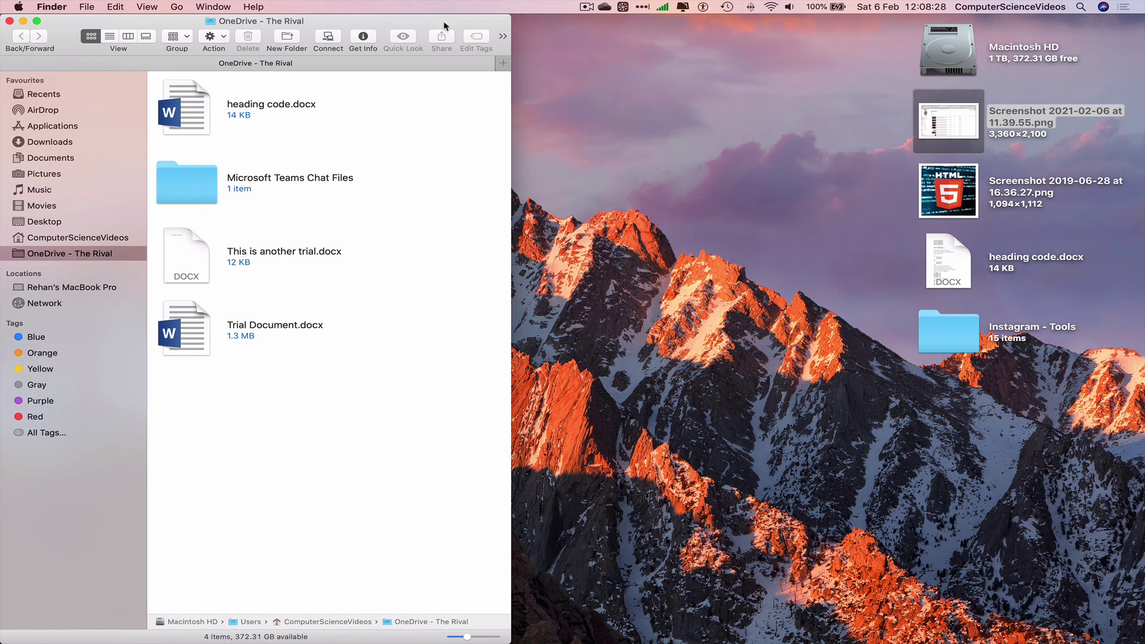
double_click(510, 134)
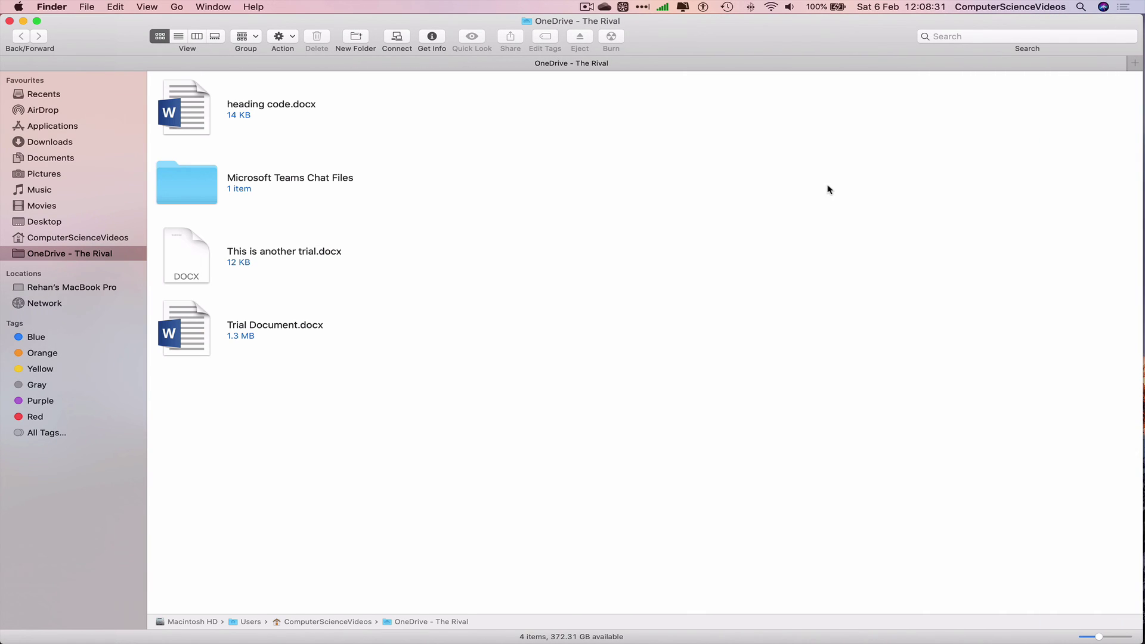
left_click(9, 21)
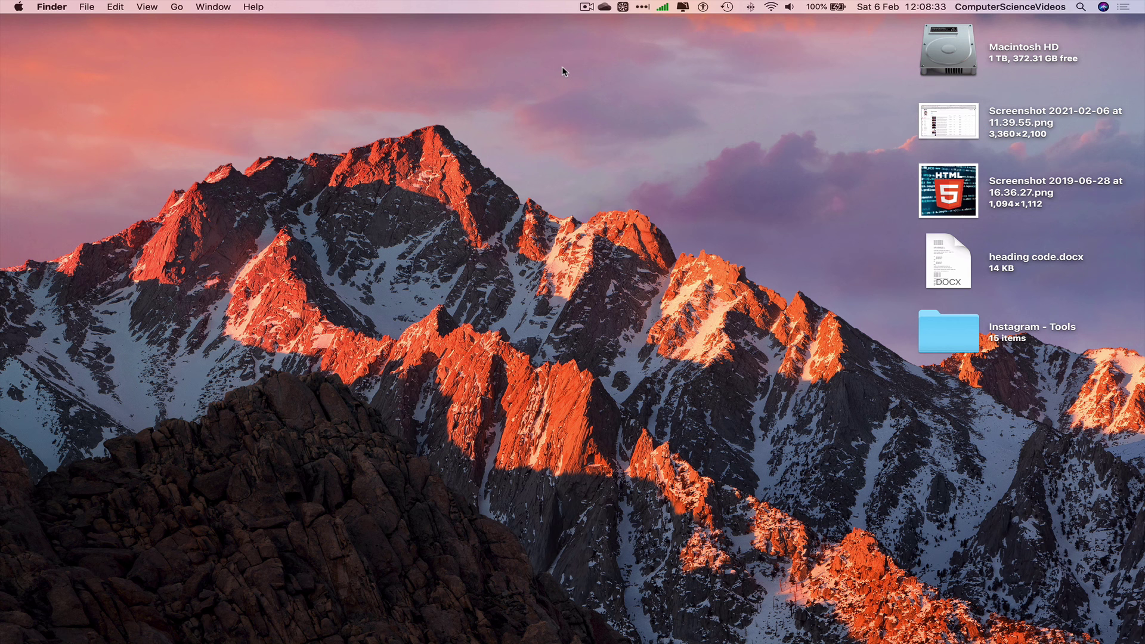